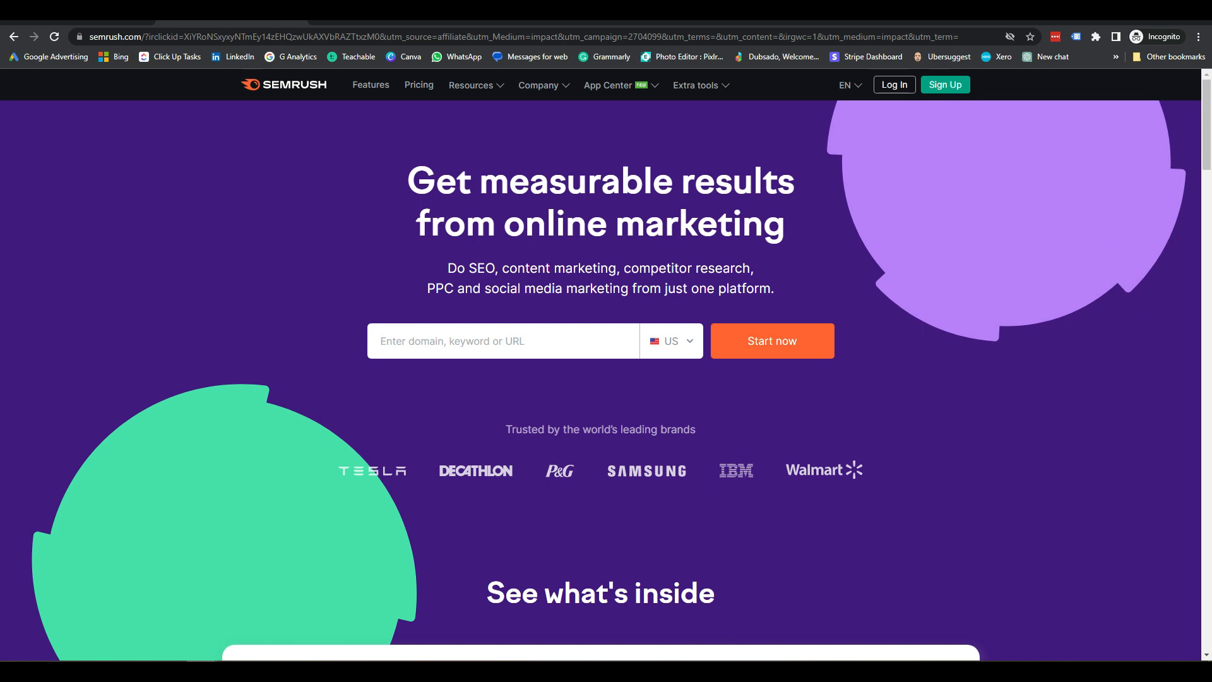
- Look through the Semrush homepage and open the free trial sign-up at its end
{"action": "scroll", "coordinate": [1071, 229], "scroll_direction": "down", "scroll_amount": 2}
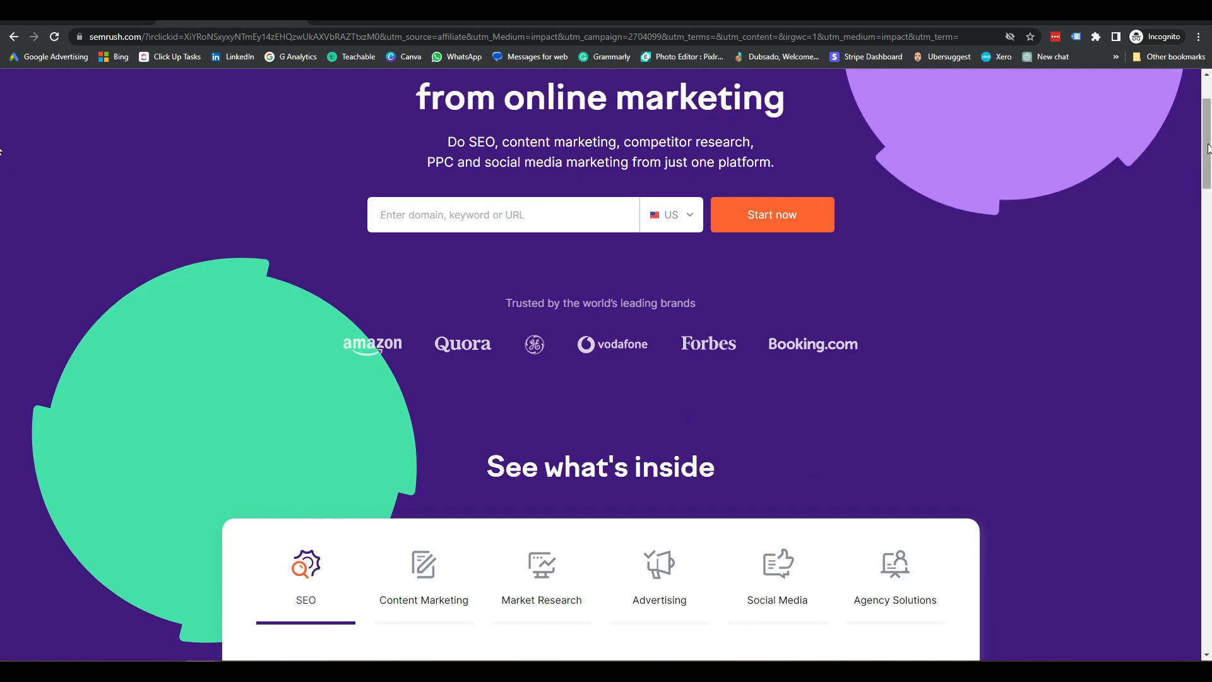
{"action": "left_click_drag", "start_coordinate": [1208, 144], "coordinate": [1207, 653]}
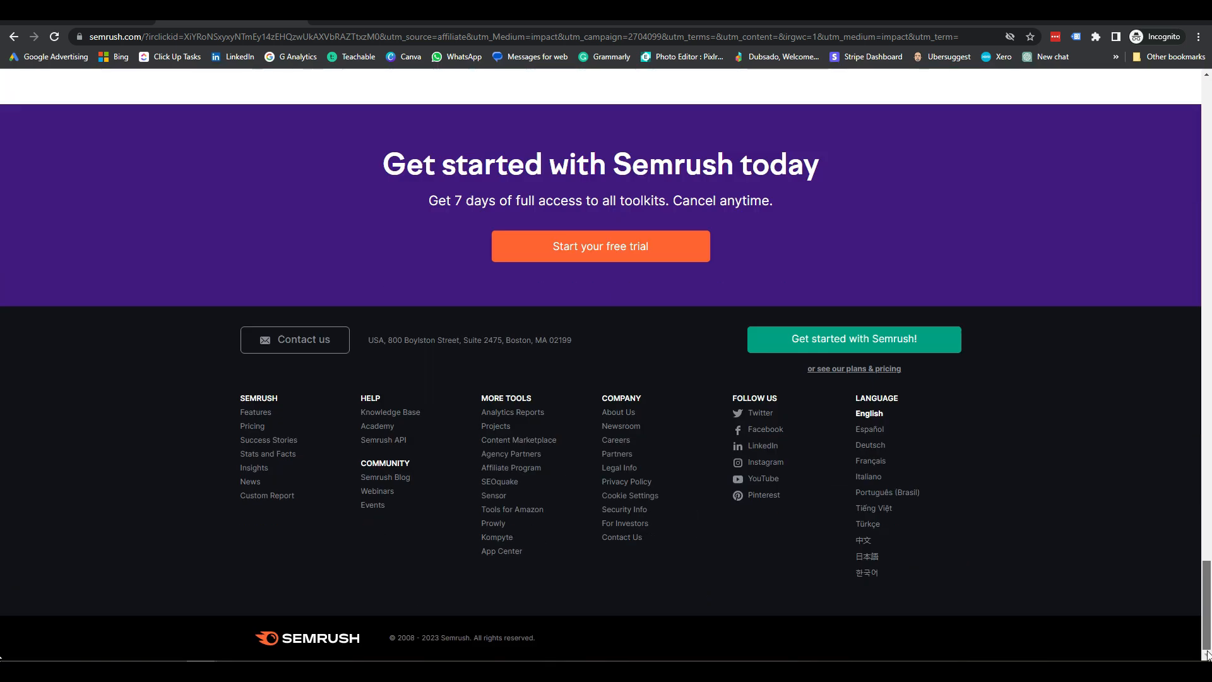
{"action": "left_click", "coordinate": [616, 248]}
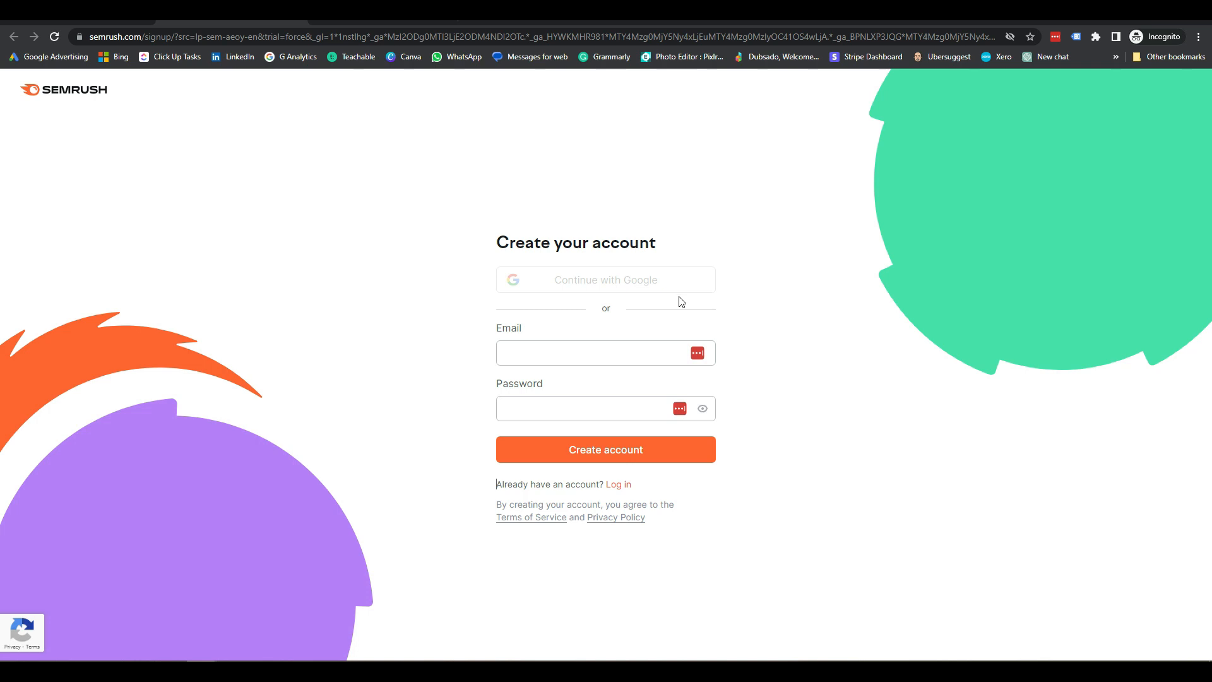
- Fill in the account's email address and a password that meets the secure password tips, and create the account
{"action": "left_click", "coordinate": [605, 348]}
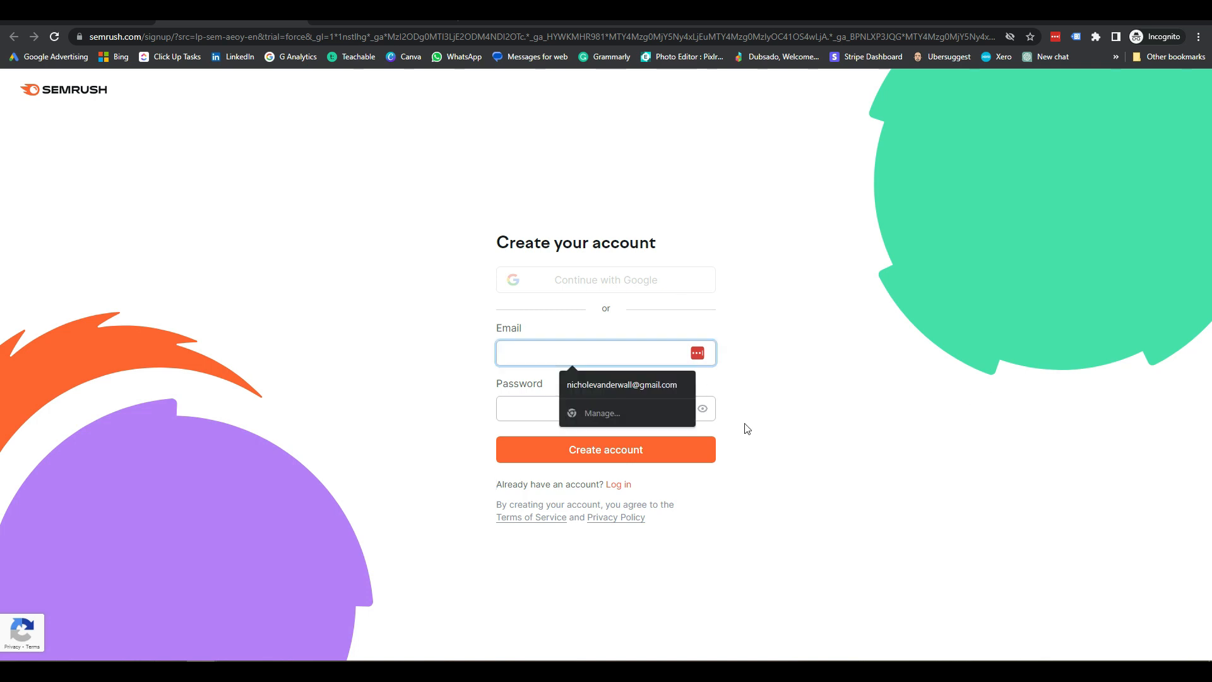
{"action": "type", "text": "nv"}
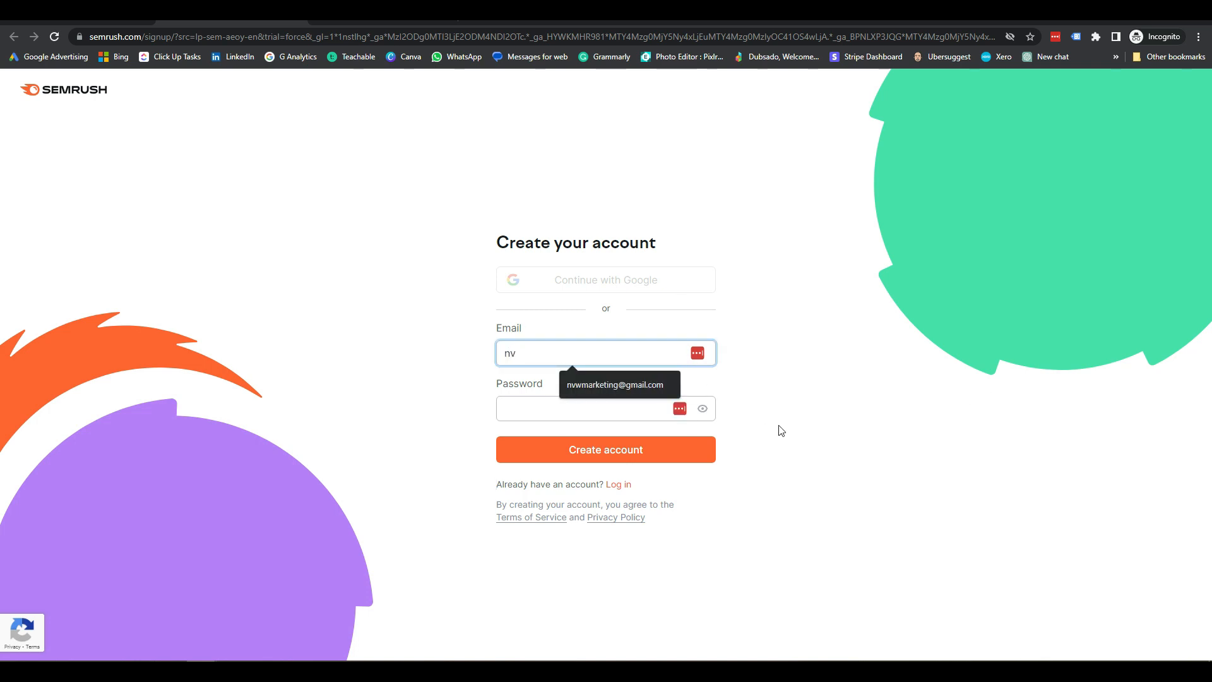
{"action": "left_click", "coordinate": [575, 386]}
{"action": "left_click", "coordinate": [576, 410]}
{"action": "left_click", "coordinate": [757, 397]}
{"action": "mouse_move", "coordinate": [714, 387]}
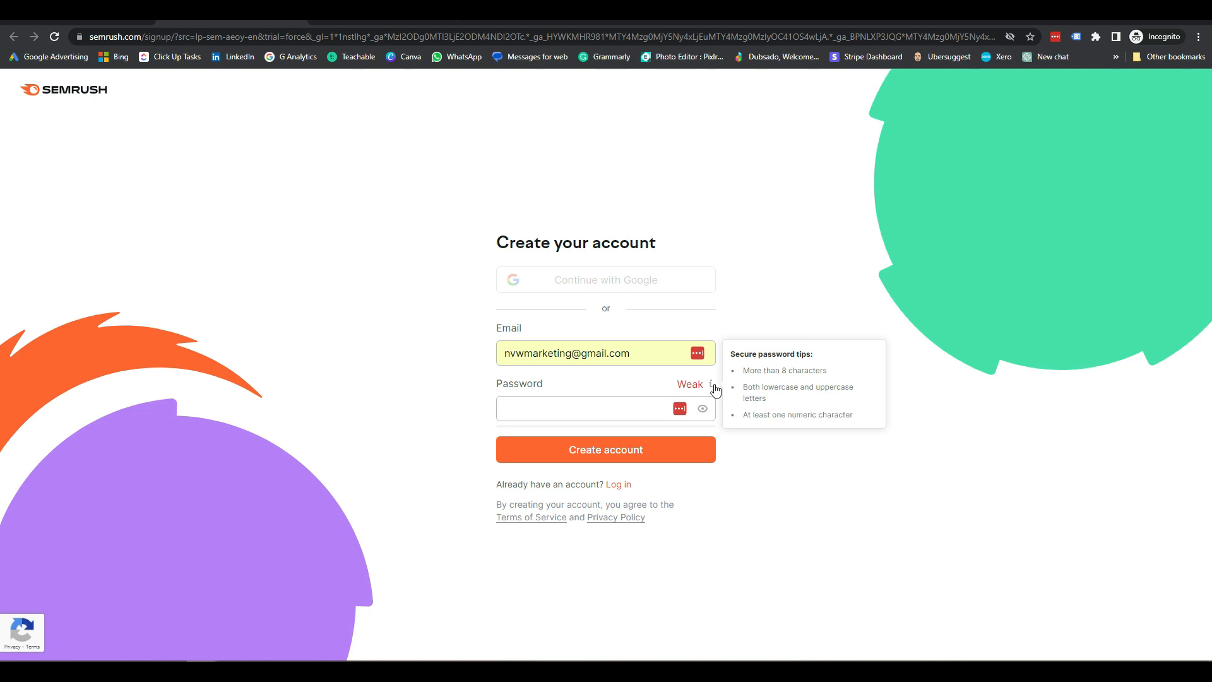
{"action": "left_click", "coordinate": [571, 407]}
{"action": "type", "text": "Nv•••••••••"}
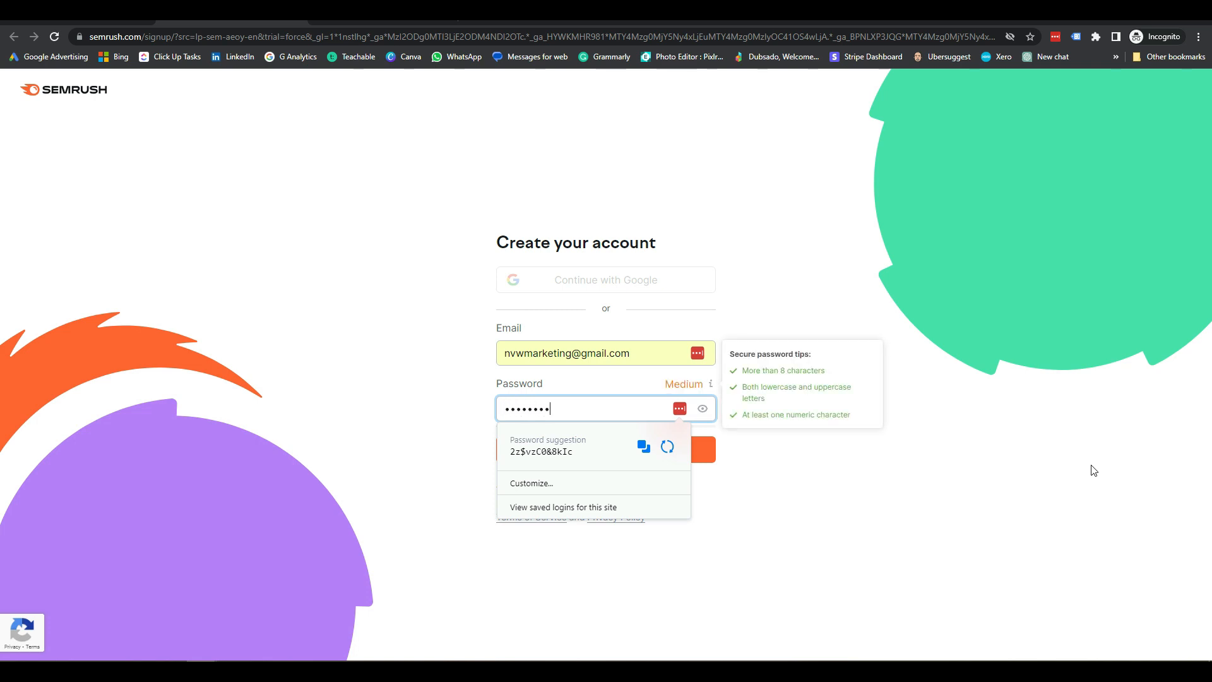
{"action": "left_click", "coordinate": [820, 467]}
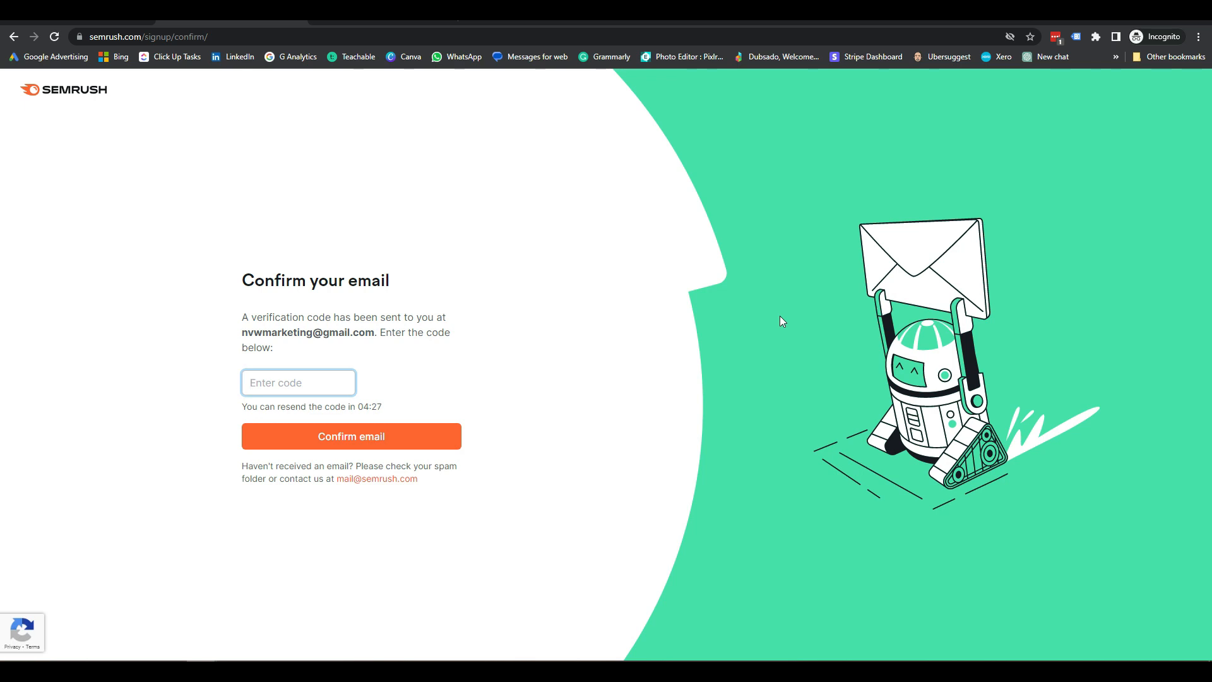
- Switch to Gmail, get the verification code from the Semrush activation email, and confirm the email address with it in Semrush
{"action": "left_click", "coordinate": [201, 669]}
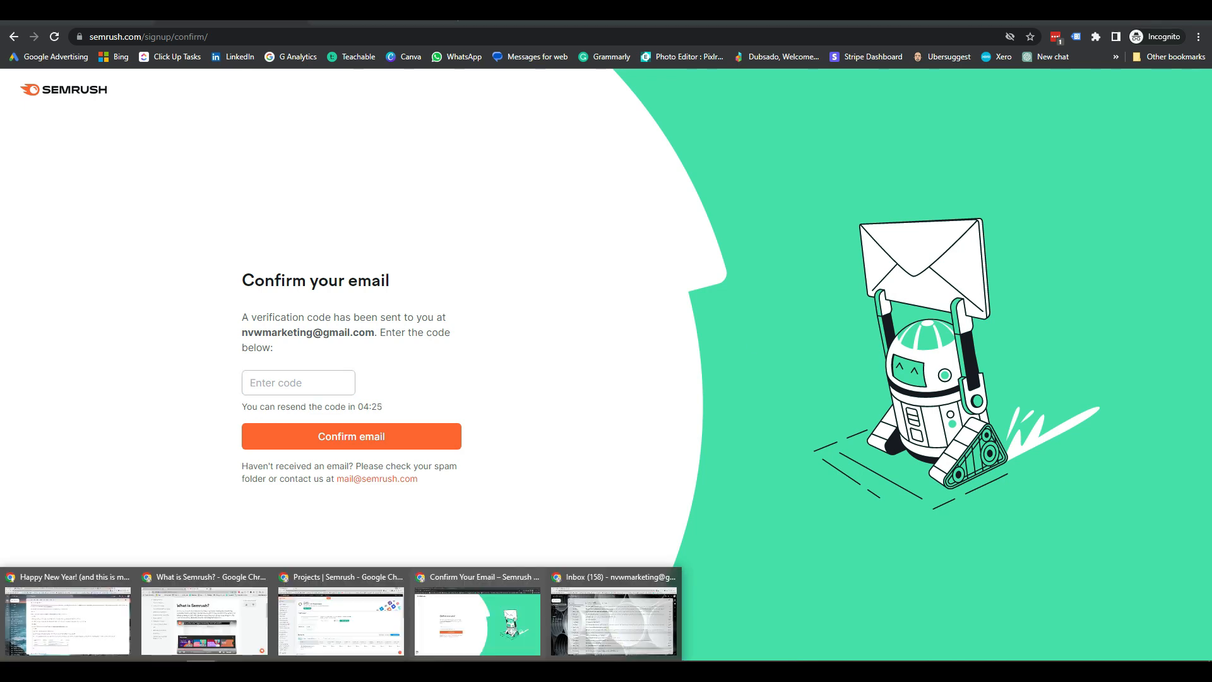
{"action": "left_click", "coordinate": [574, 628]}
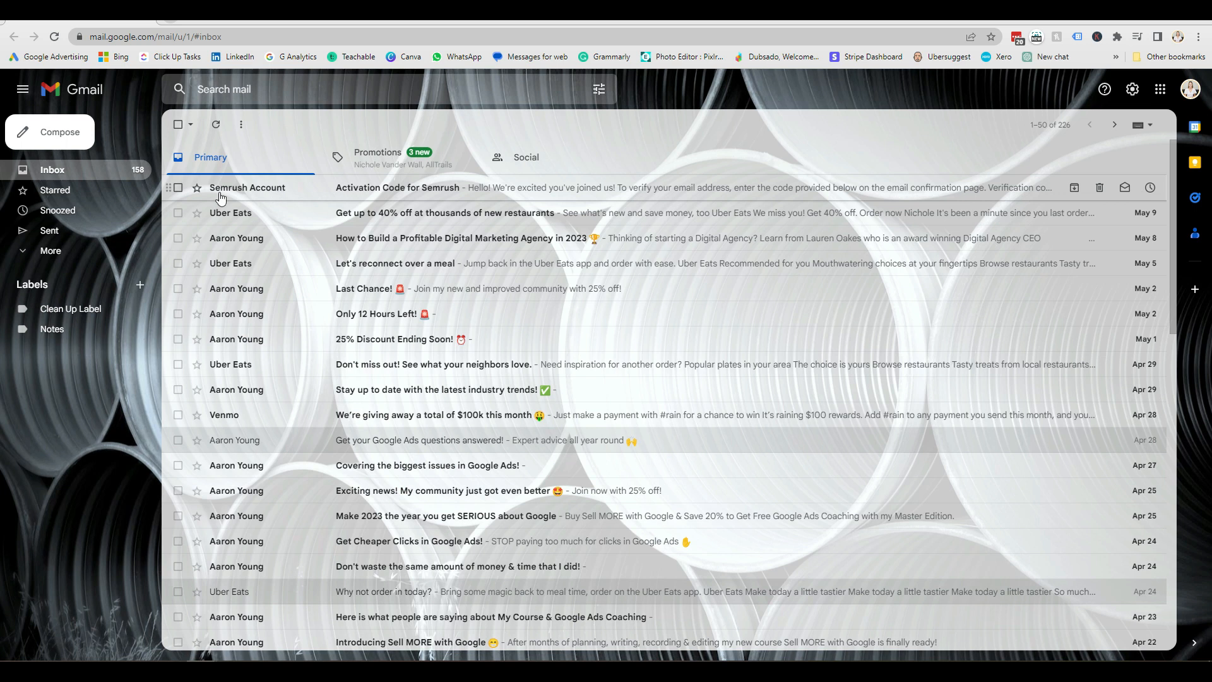
{"action": "left_click", "coordinate": [304, 189]}
{"action": "scroll", "coordinate": [722, 485], "scroll_direction": "down", "scroll_amount": 4}
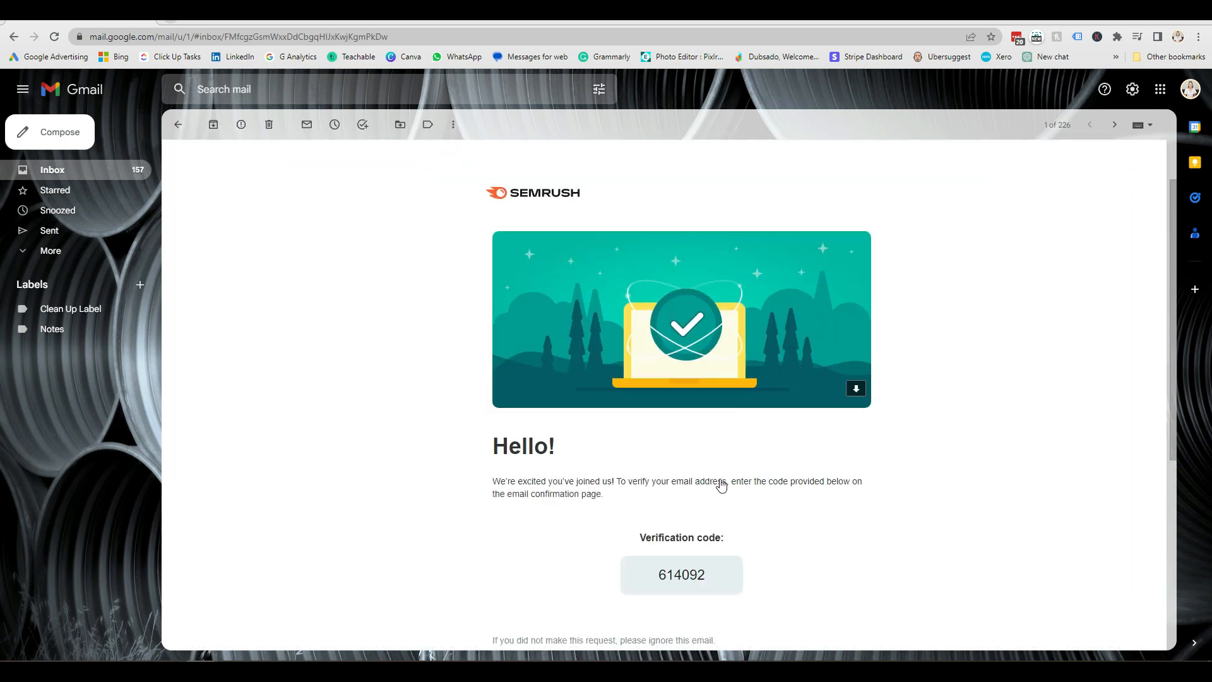
{"action": "left_click_drag", "start_coordinate": [717, 457], "coordinate": [664, 461]}
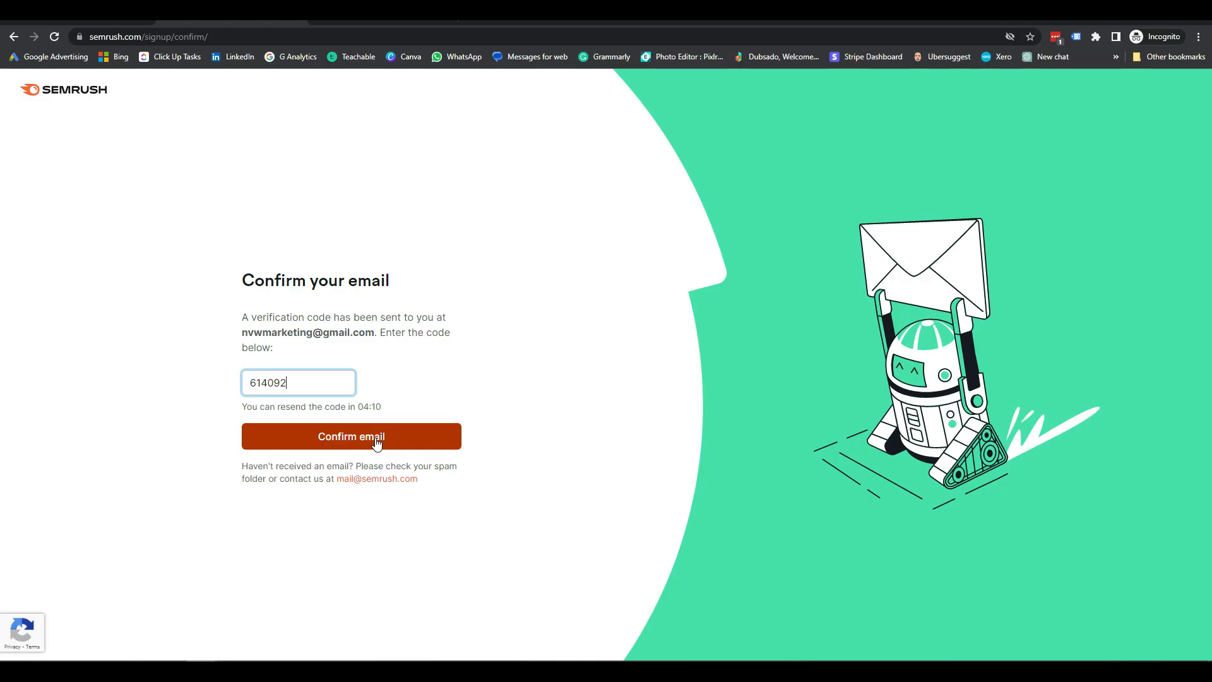
{"action": "left_click", "coordinate": [377, 444]}
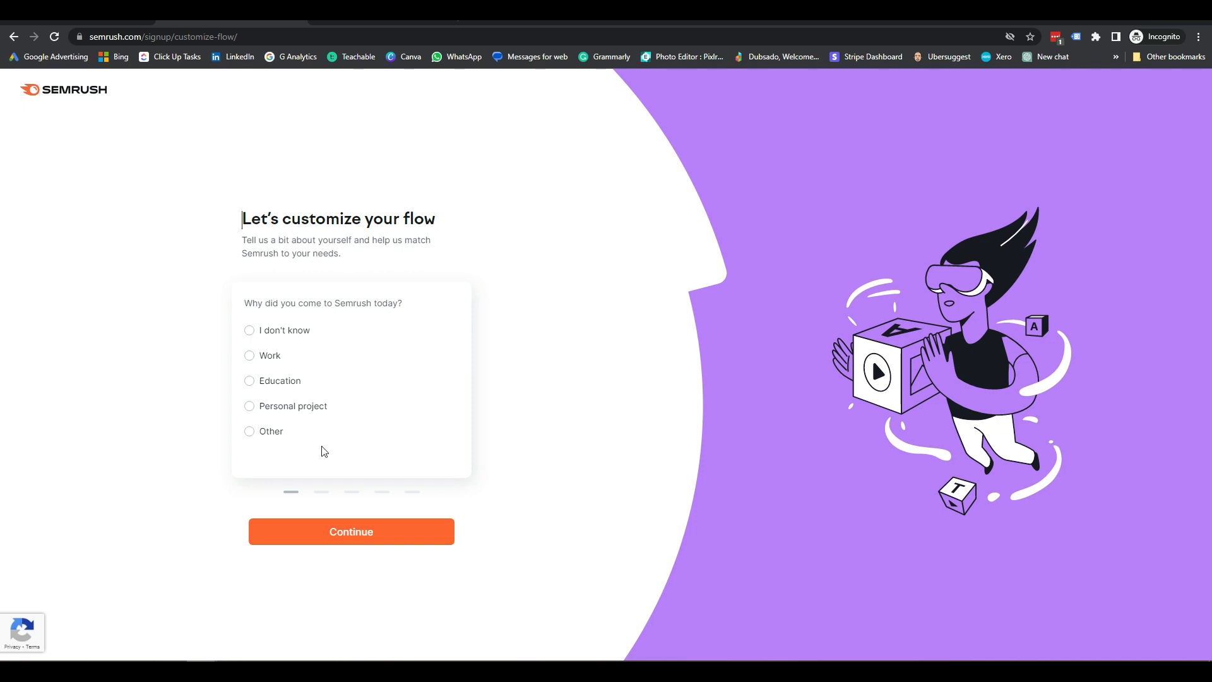
- Answer the onboarding questions with Work, a wide range of marketing tasks, SEO and PPC/display focuses, and more than 5 years of SEO
{"action": "left_click", "coordinate": [276, 361]}
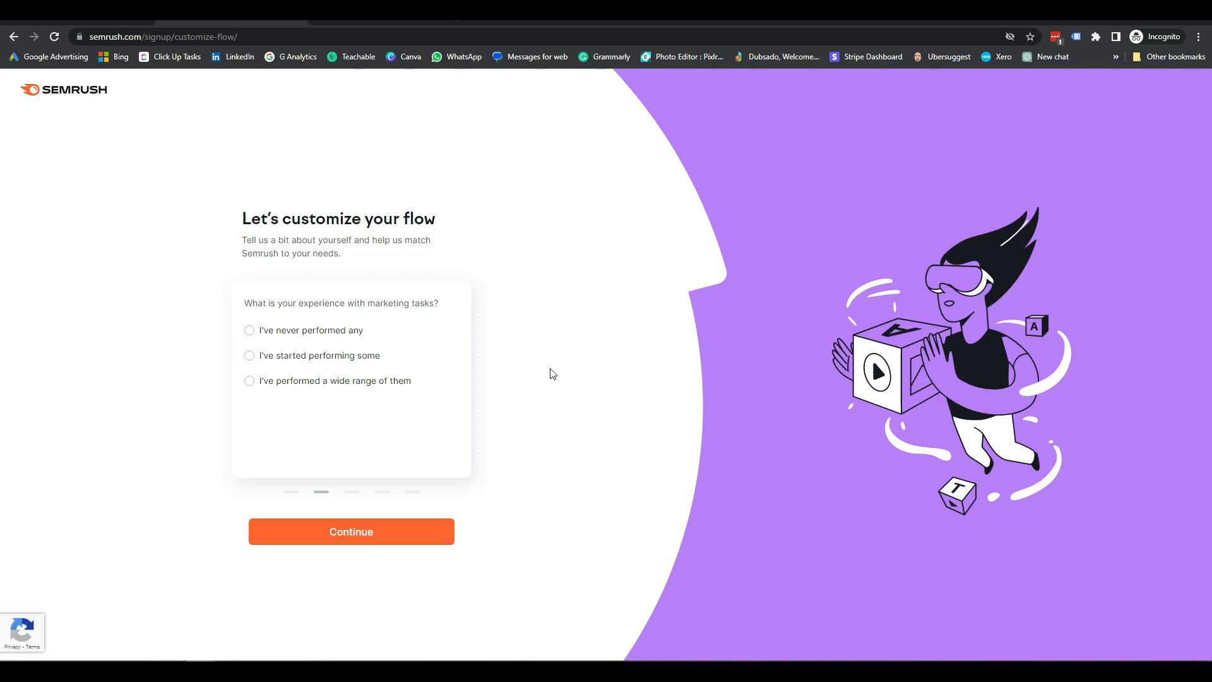
{"action": "left_click", "coordinate": [309, 382]}
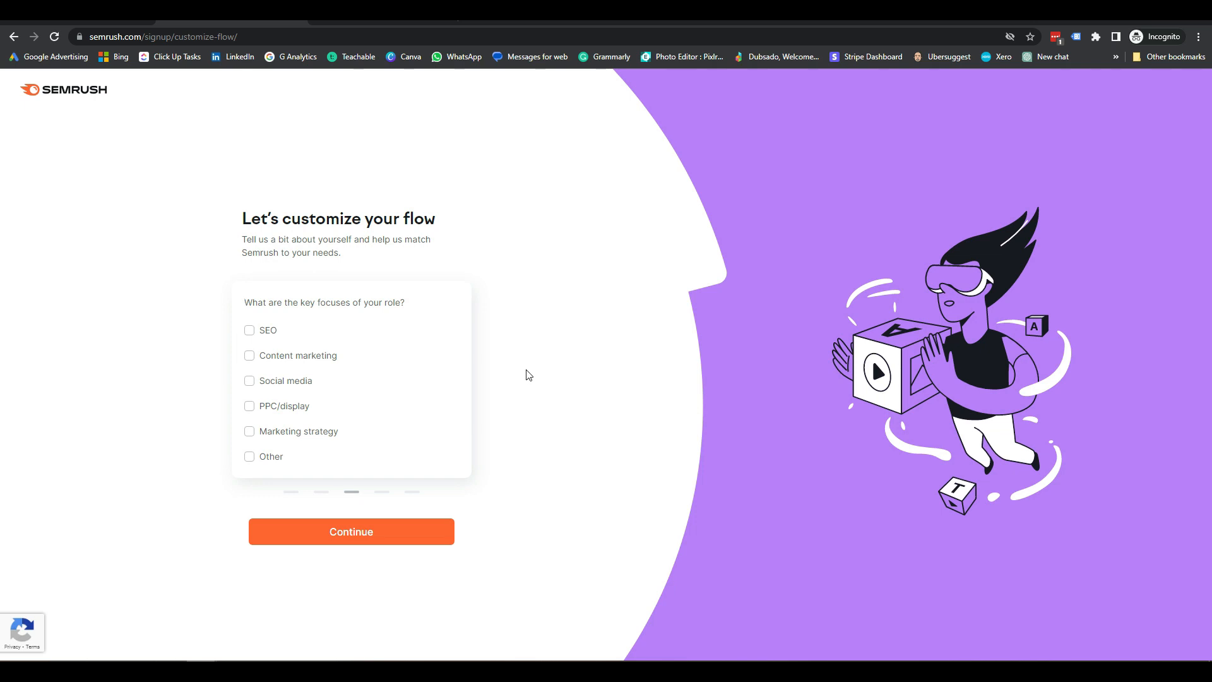
{"action": "left_click", "coordinate": [249, 331]}
{"action": "left_click", "coordinate": [250, 406]}
{"action": "left_click", "coordinate": [342, 532]}
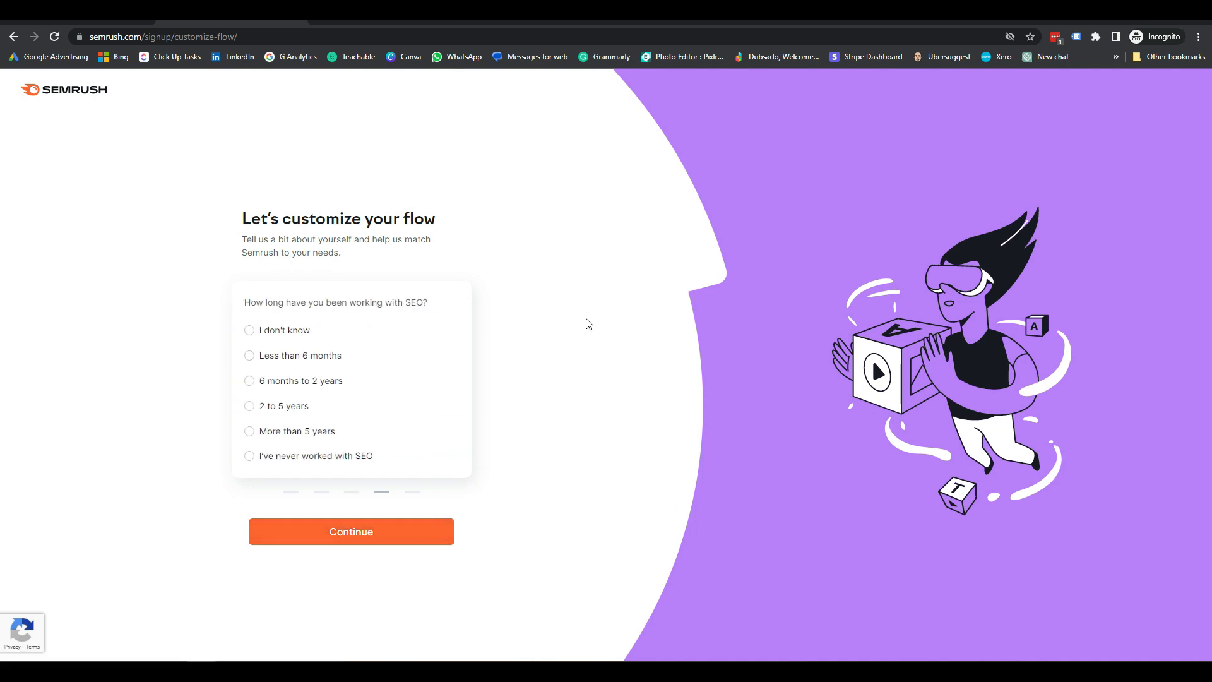
{"action": "left_click", "coordinate": [250, 431]}
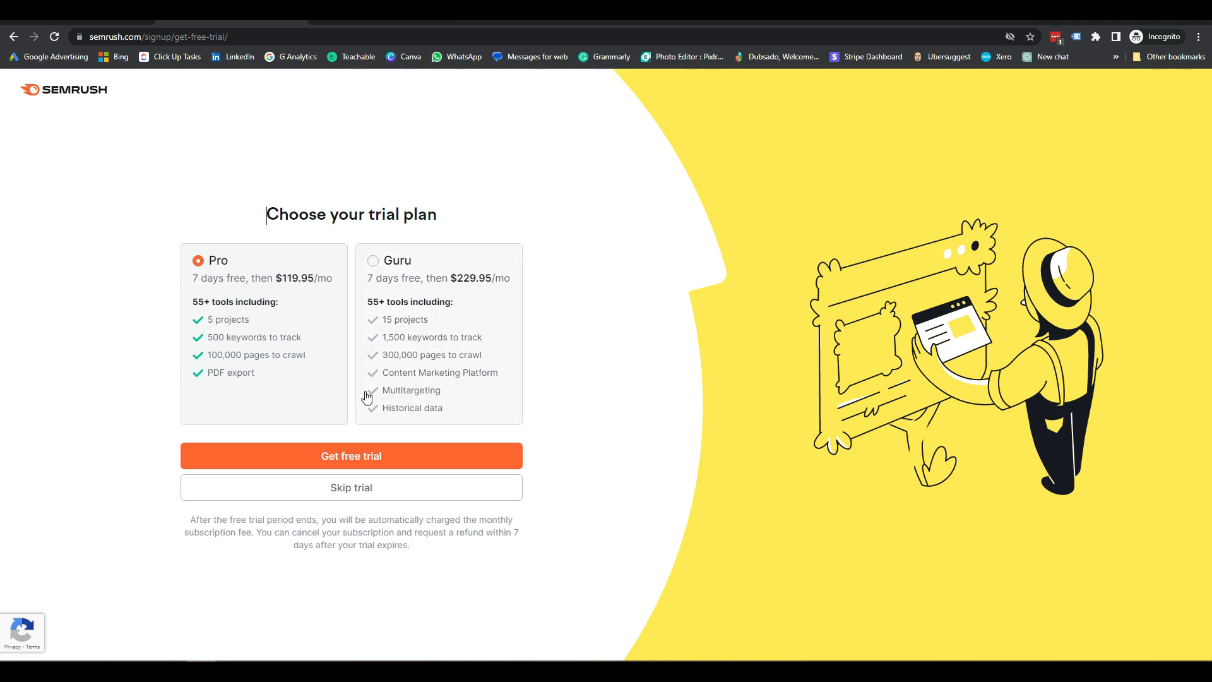
- Choose the Pro 7-day free trial, check its first charge date, and activate it with the ABN left empty
{"action": "left_click", "coordinate": [345, 462]}
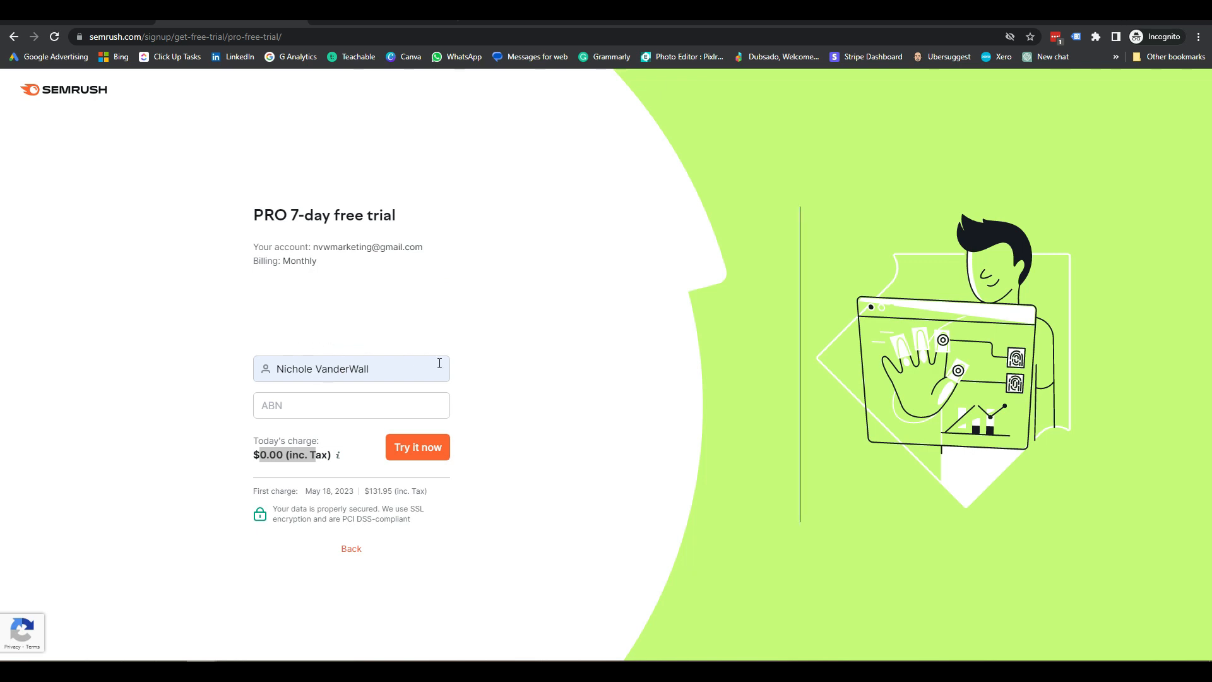
{"action": "left_click", "coordinate": [334, 414]}
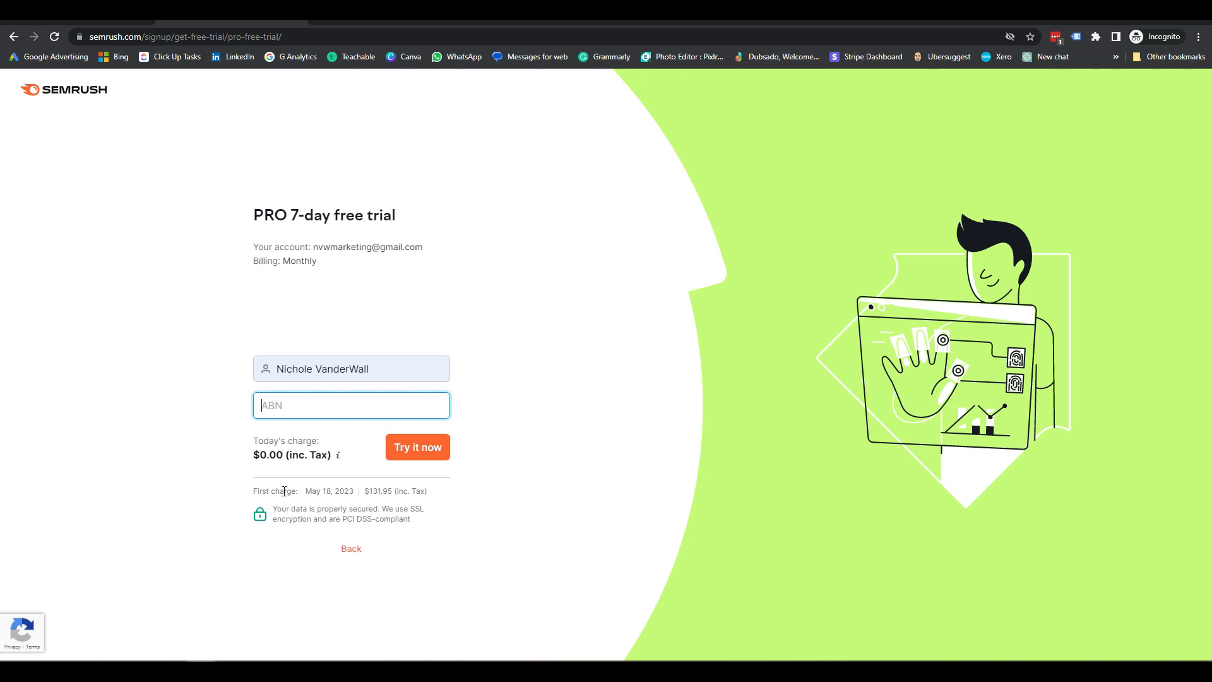
{"action": "left_click_drag", "start_coordinate": [298, 491], "coordinate": [363, 495]}
{"action": "left_click", "coordinate": [357, 498]}
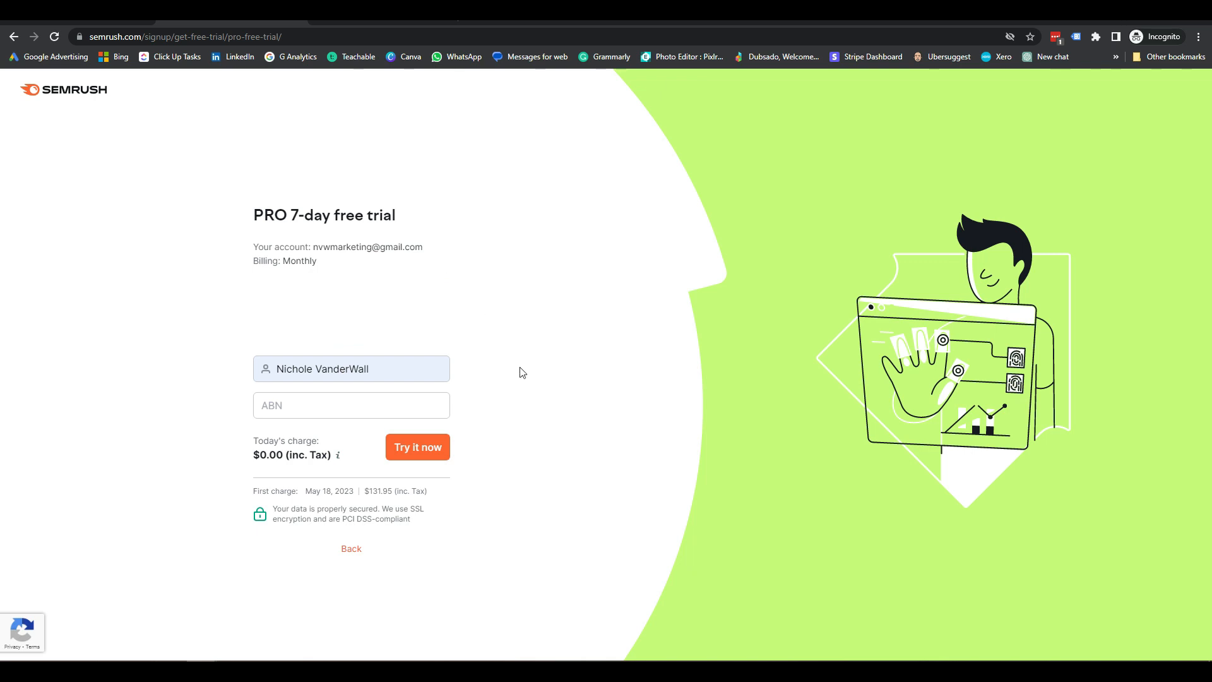
{"action": "left_click", "coordinate": [435, 461]}
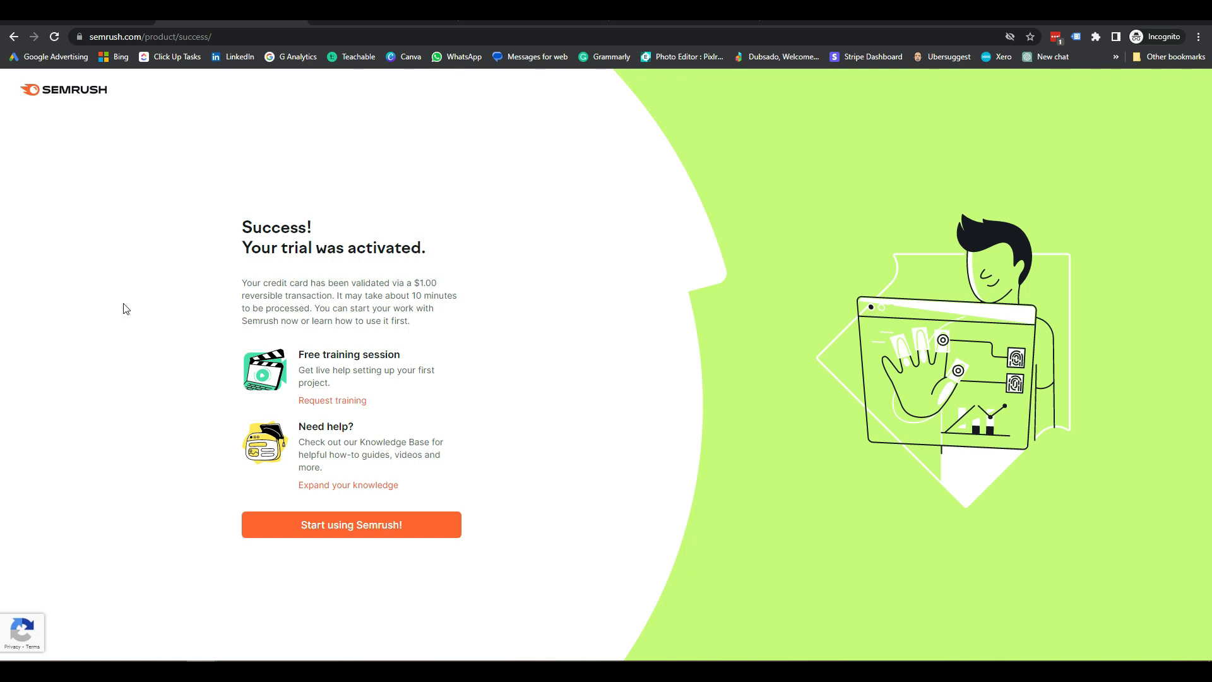
- Open the free training session request in a new tab, look over its page, and return to the trial activation page
{"action": "right_click", "coordinate": [342, 403]}
{"action": "left_click", "coordinate": [363, 411]}
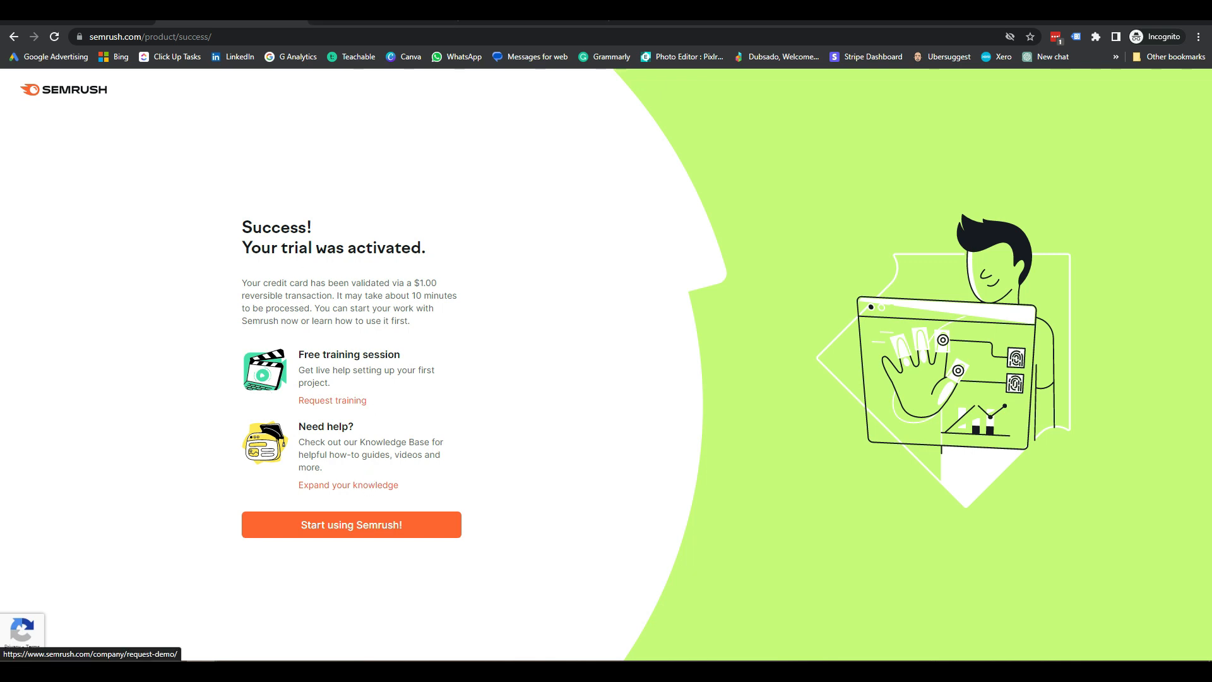
{"action": "left_click", "coordinate": [379, 24]}
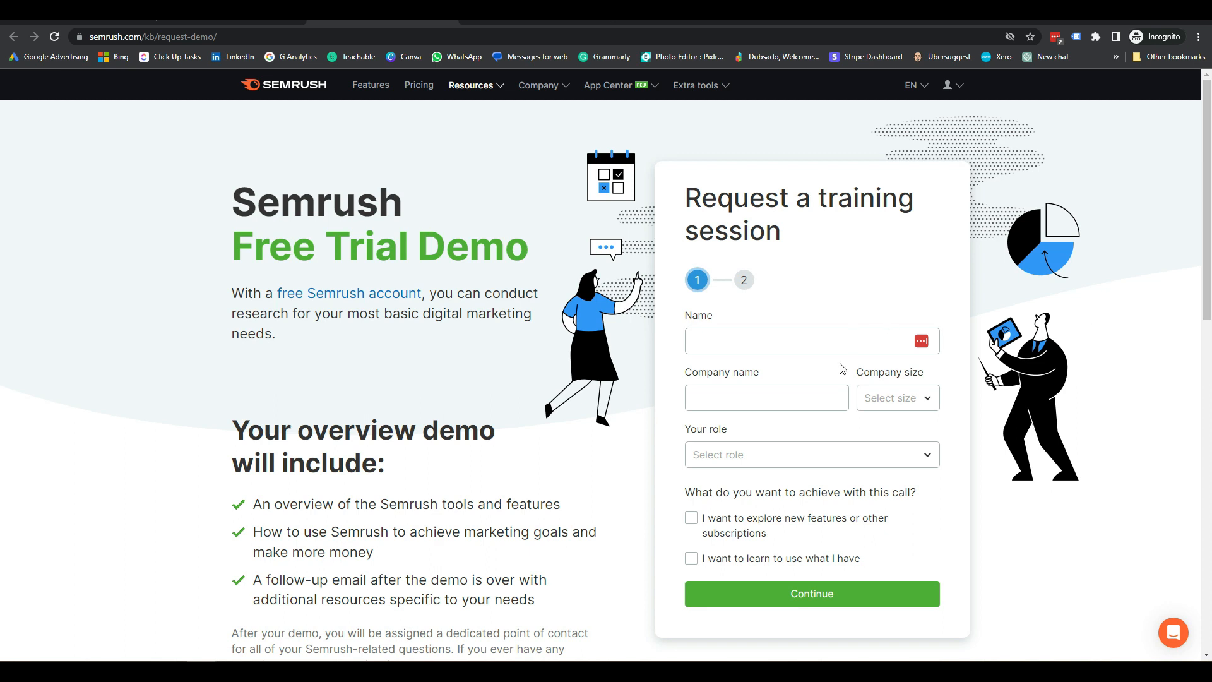
{"action": "scroll", "coordinate": [959, 499], "scroll_direction": "down", "scroll_amount": 1}
{"action": "scroll", "coordinate": [960, 498], "scroll_direction": "down", "scroll_amount": 2}
{"action": "scroll", "coordinate": [966, 486], "scroll_direction": "up", "scroll_amount": 2}
{"action": "left_click", "coordinate": [232, 15]}
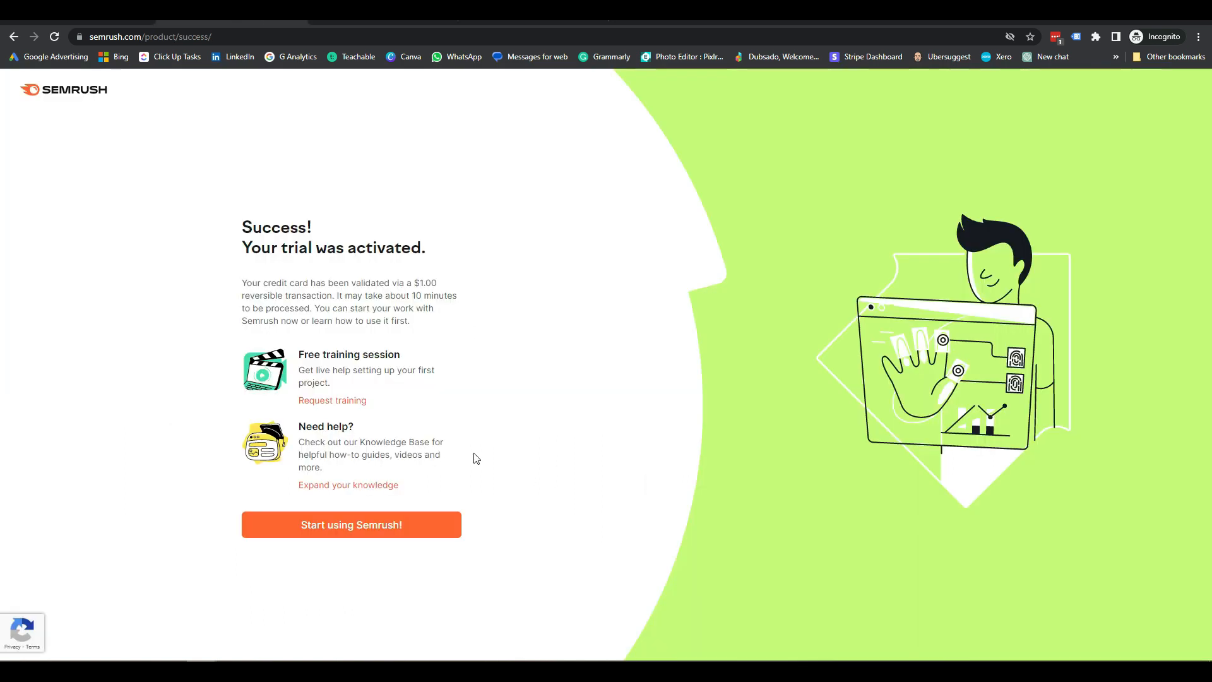
- Open the Knowledge Base's Getting Started page in a new tab, review its workflows, and return to the trial activation page
{"action": "right_click", "coordinate": [379, 490]}
{"action": "left_click", "coordinate": [404, 496]}
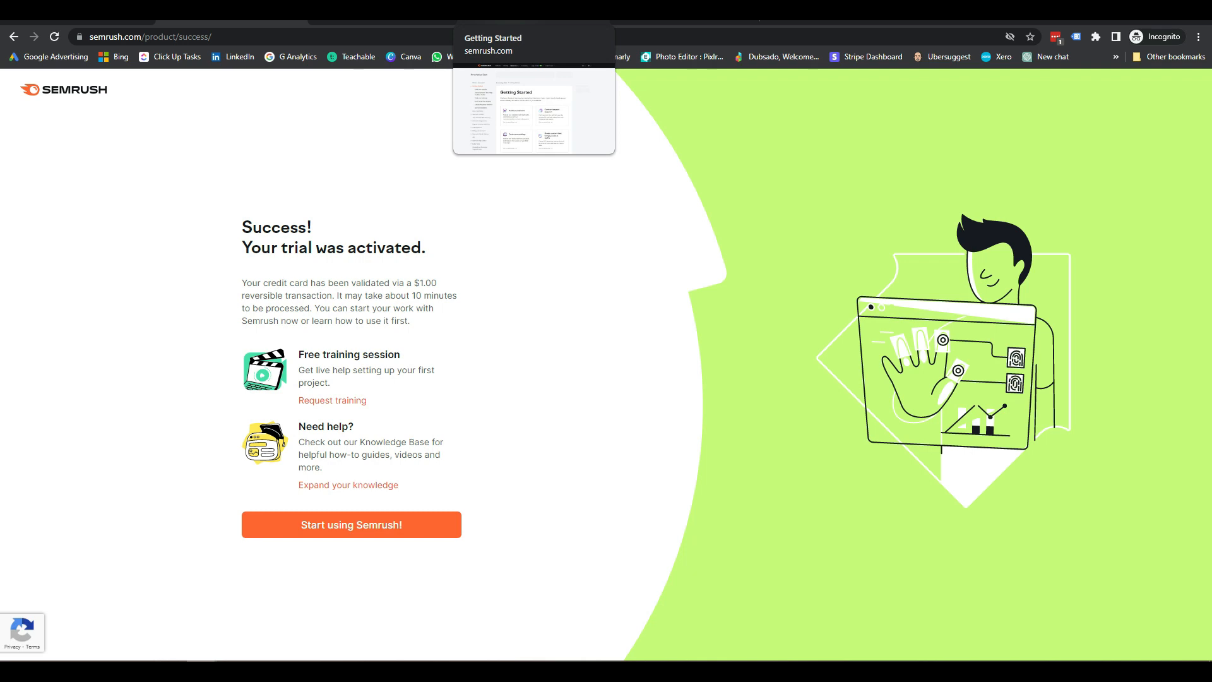
{"action": "left_click", "coordinate": [534, 15]}
{"action": "scroll", "coordinate": [903, 335], "scroll_direction": "down", "scroll_amount": 1}
{"action": "scroll", "coordinate": [898, 342], "scroll_direction": "down", "scroll_amount": 3}
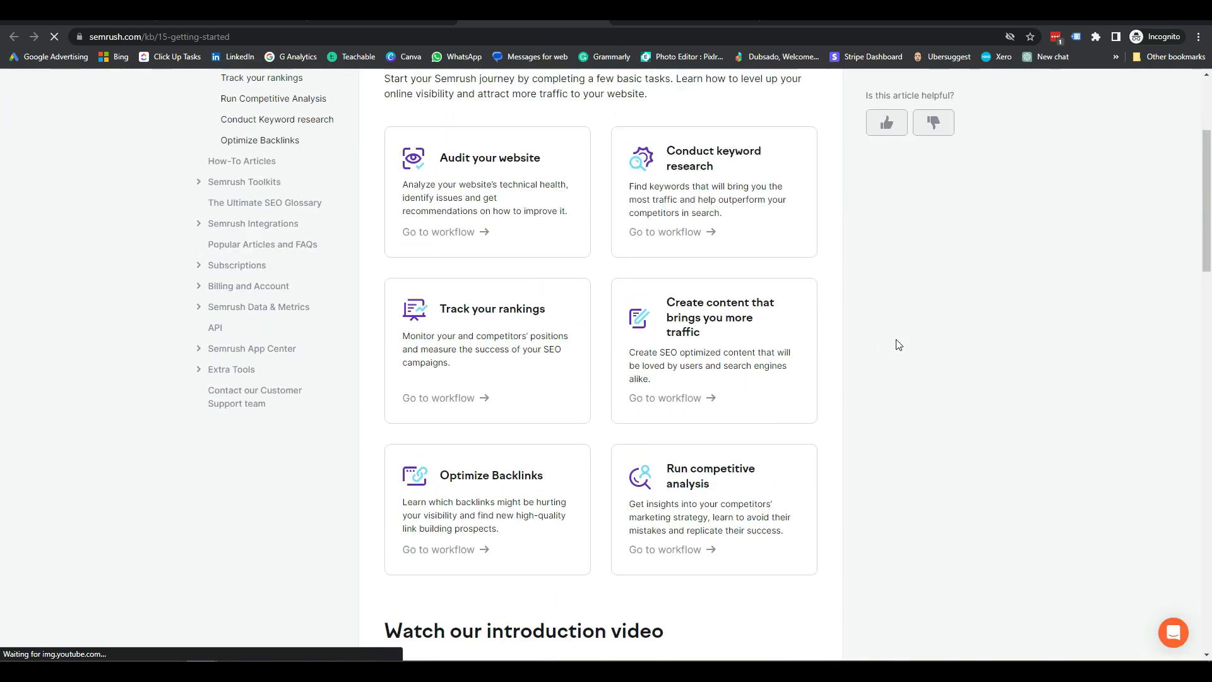
{"action": "scroll", "coordinate": [898, 344], "scroll_direction": "up", "scroll_amount": 2}
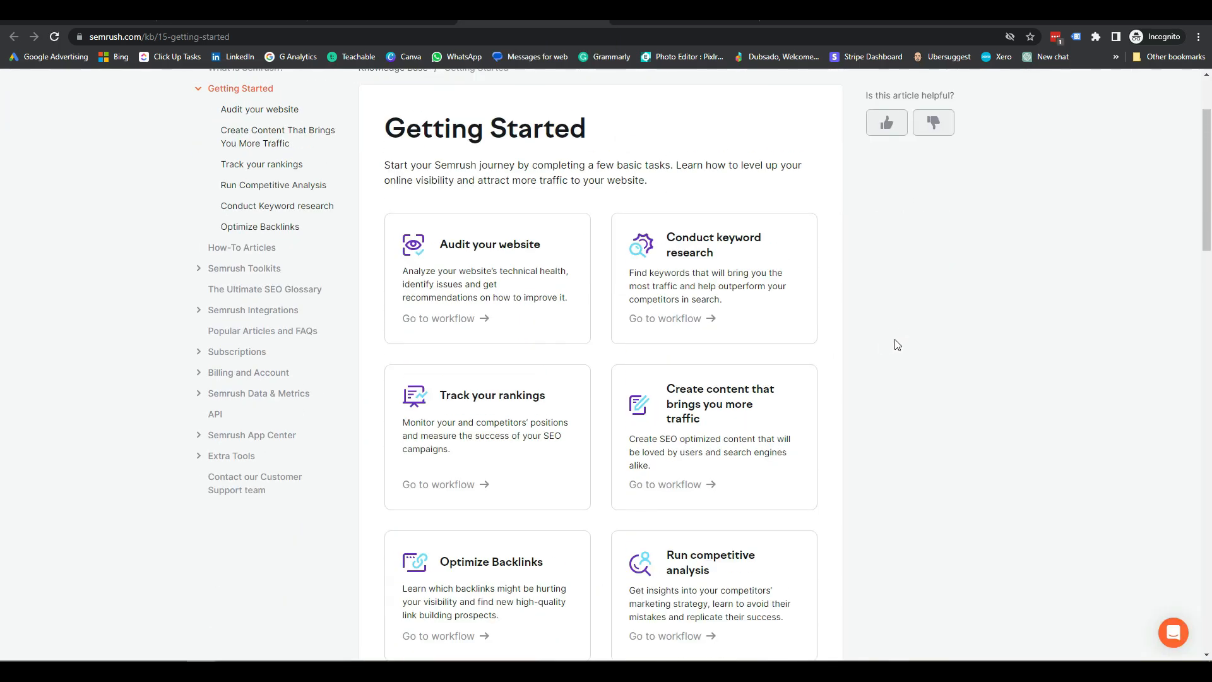
{"action": "left_click", "coordinate": [273, 15]}
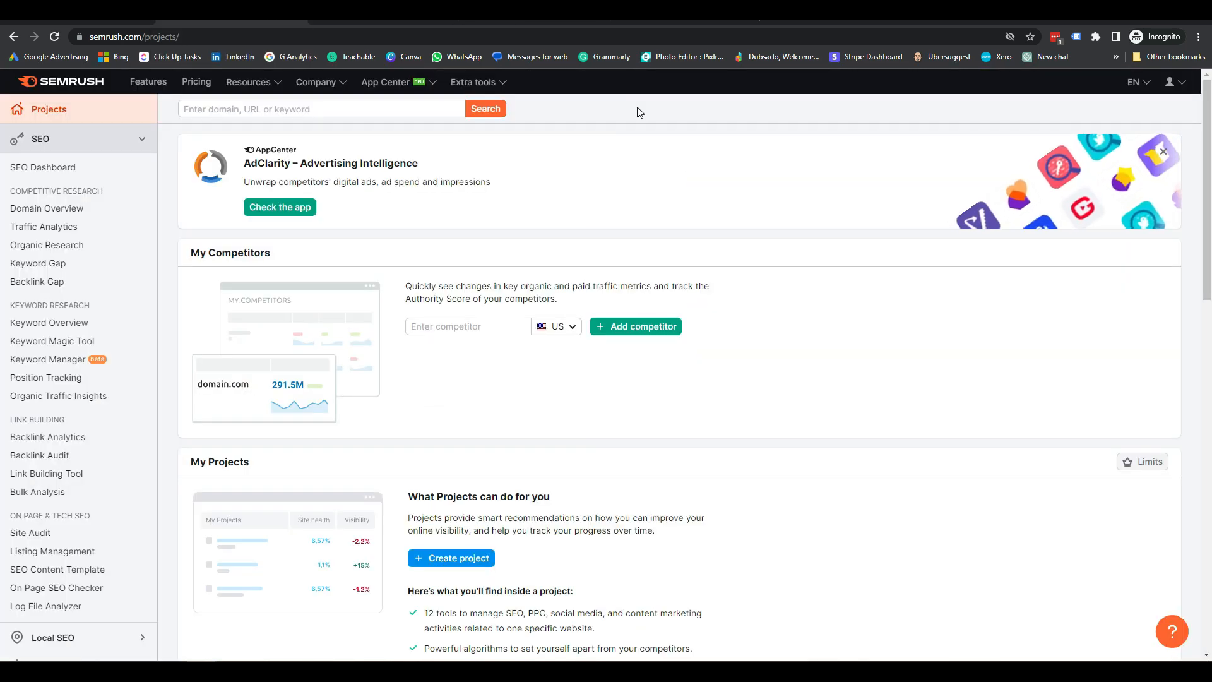